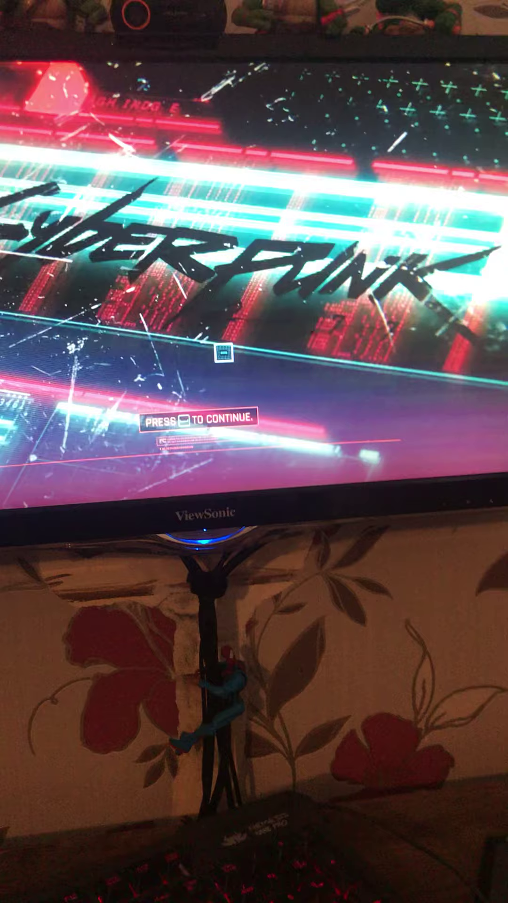
# Continue past the title screen and open the Graphics tab of Settings
pyautogui.press('space')
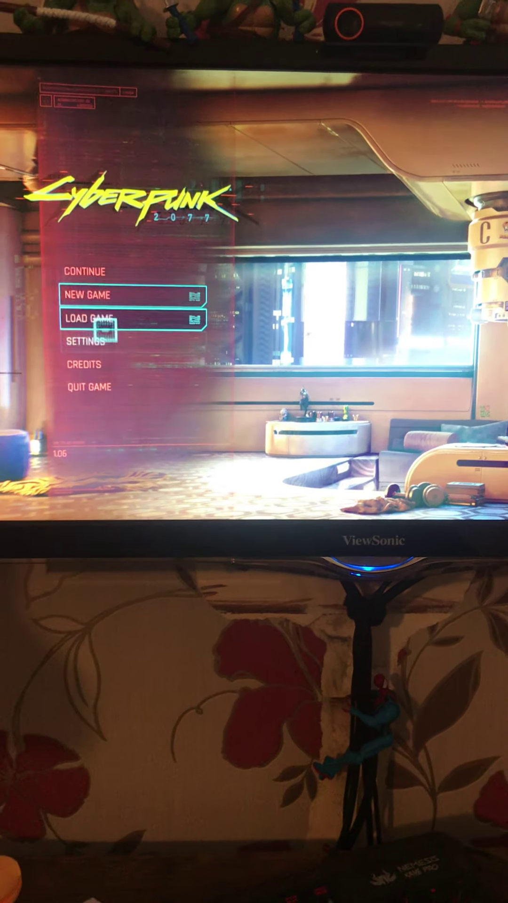
pyautogui.click(97, 340)
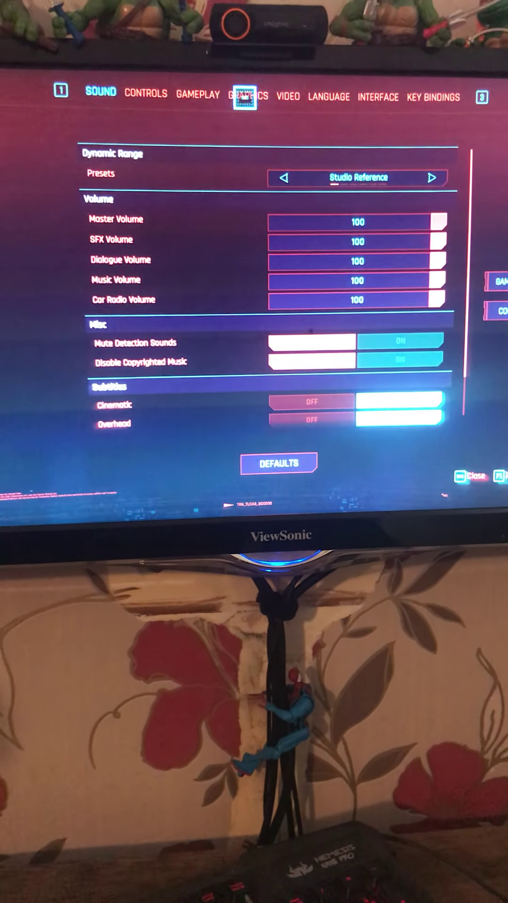
pyautogui.click(224, 54)
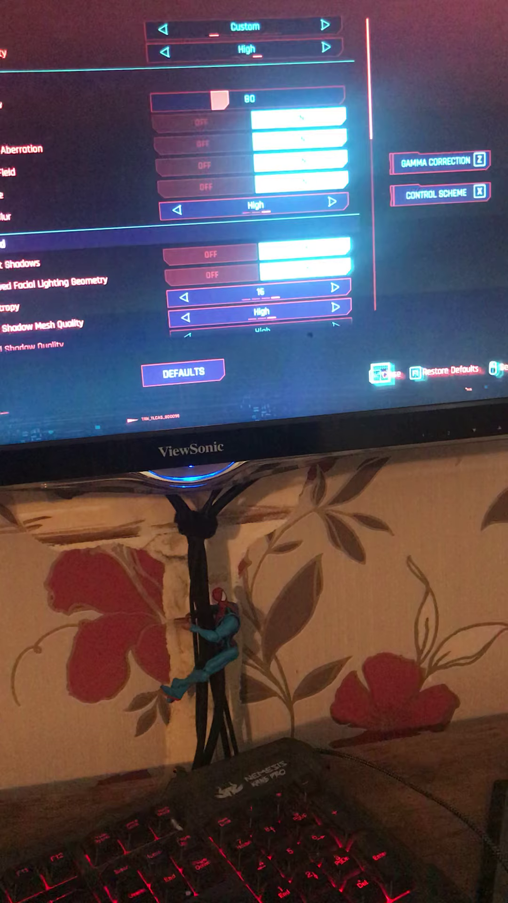
pyautogui.press('Escape')
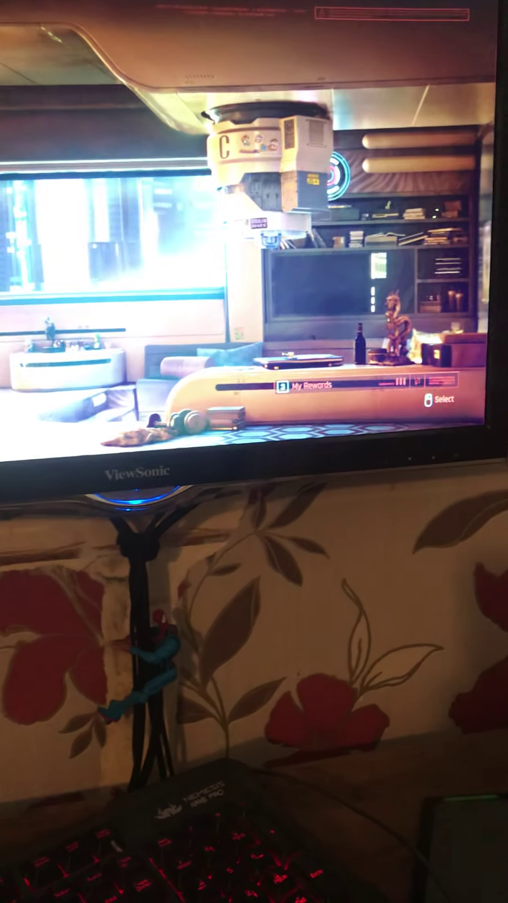